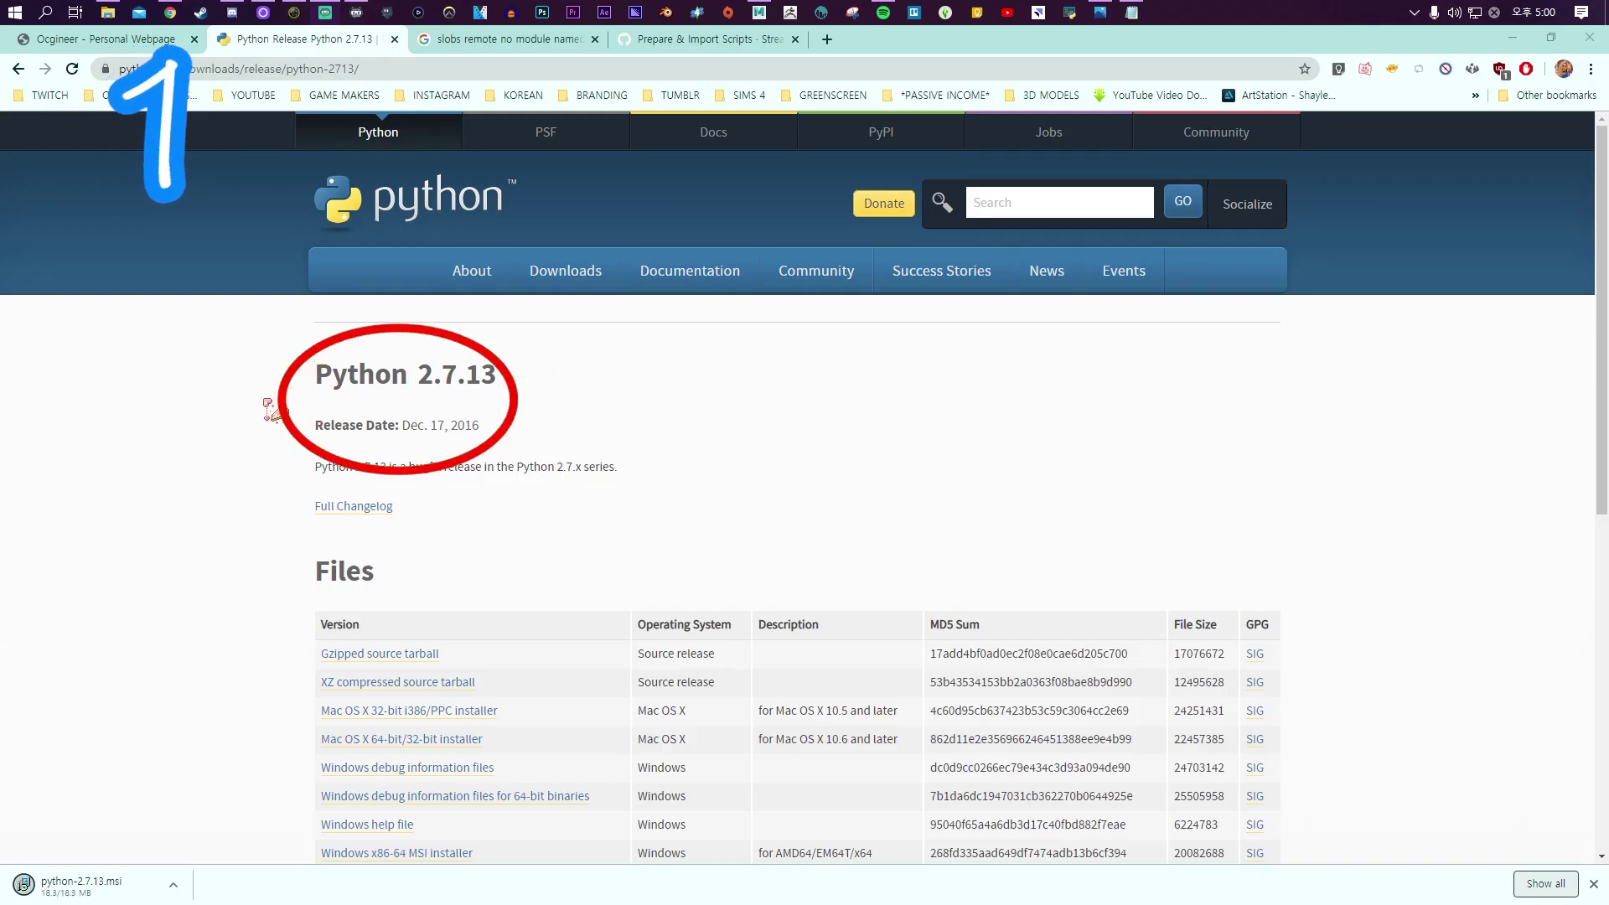
pyautogui.scroll(-4, 192, 780)
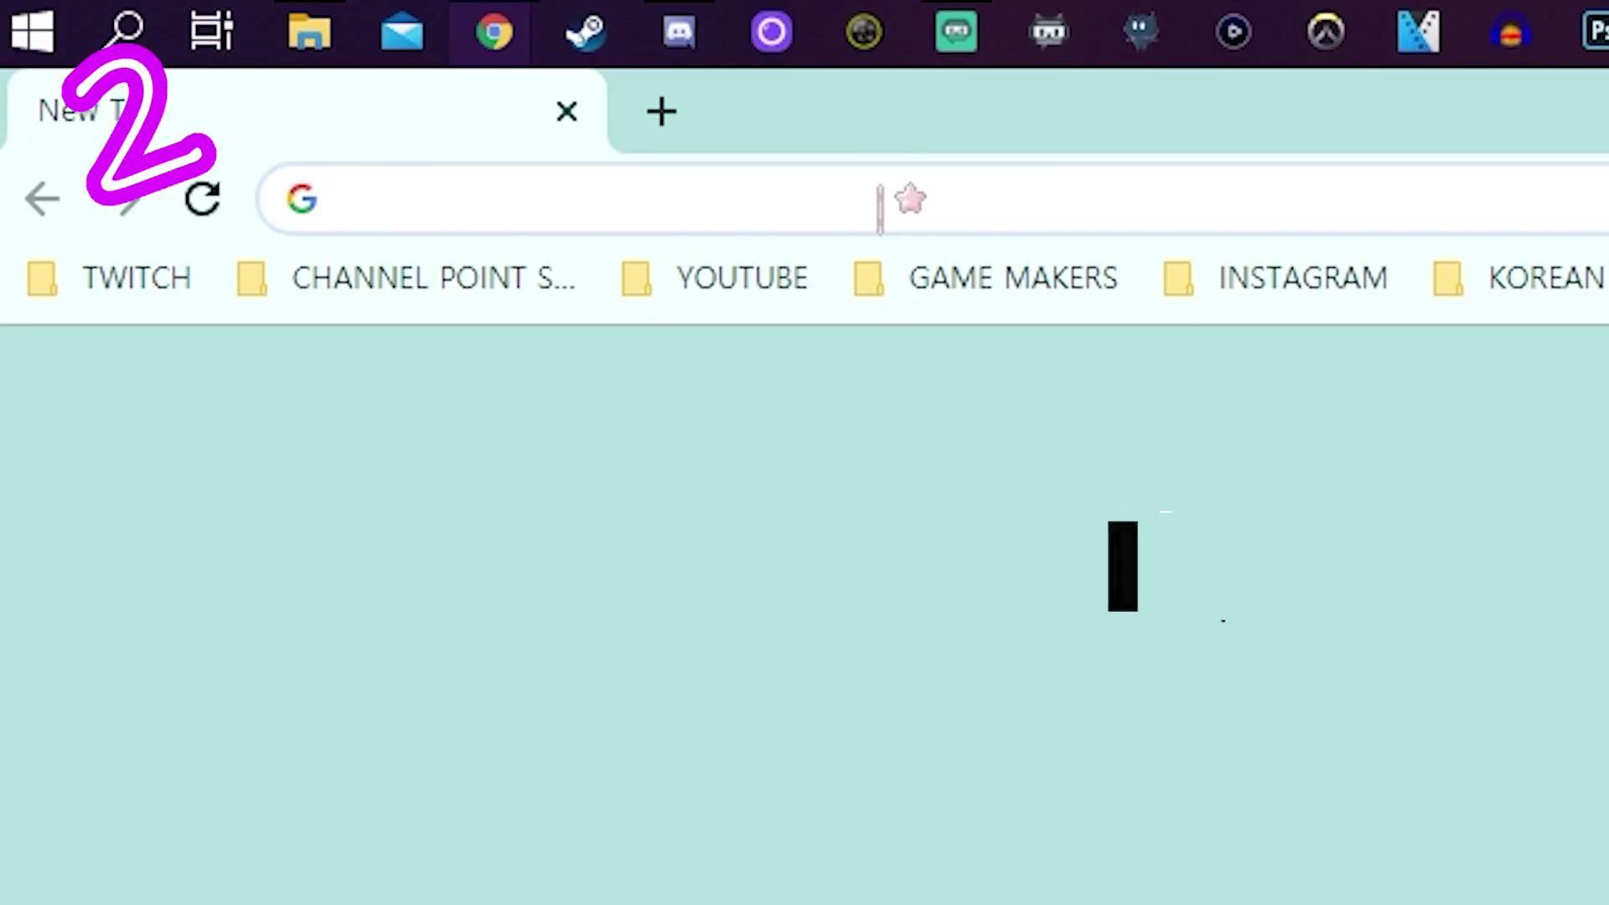
# - Download the SLOBS Remote Parameters zip from the tinyurl link and keep it despite the warning
pyautogui.write('https://tinyurl.com/yb22psry')
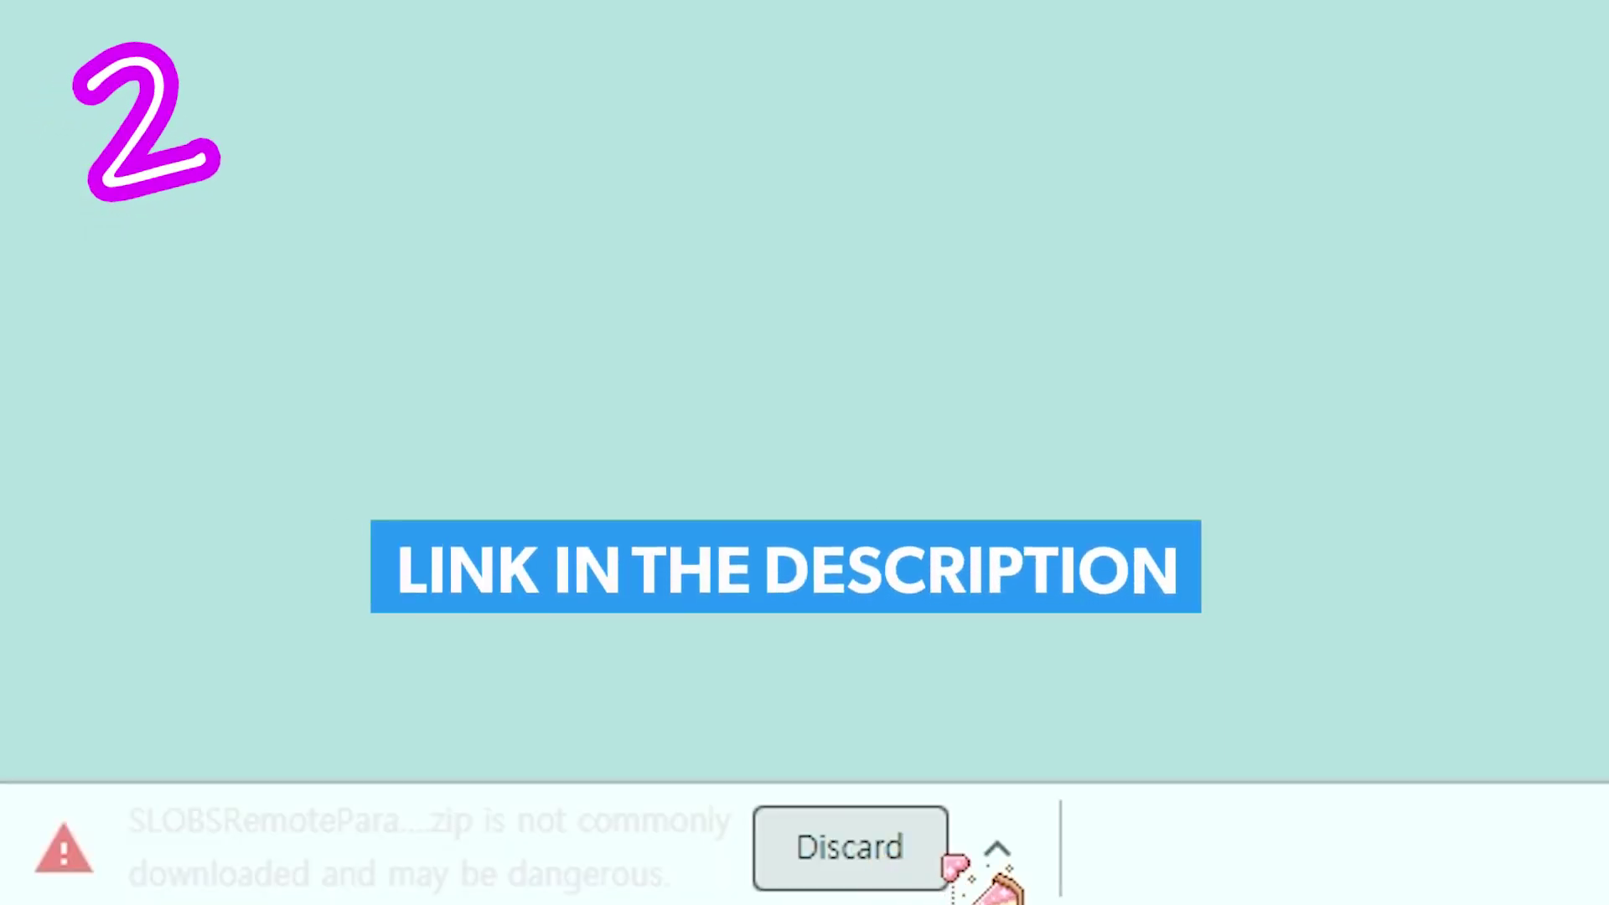
pyautogui.click(996, 850)
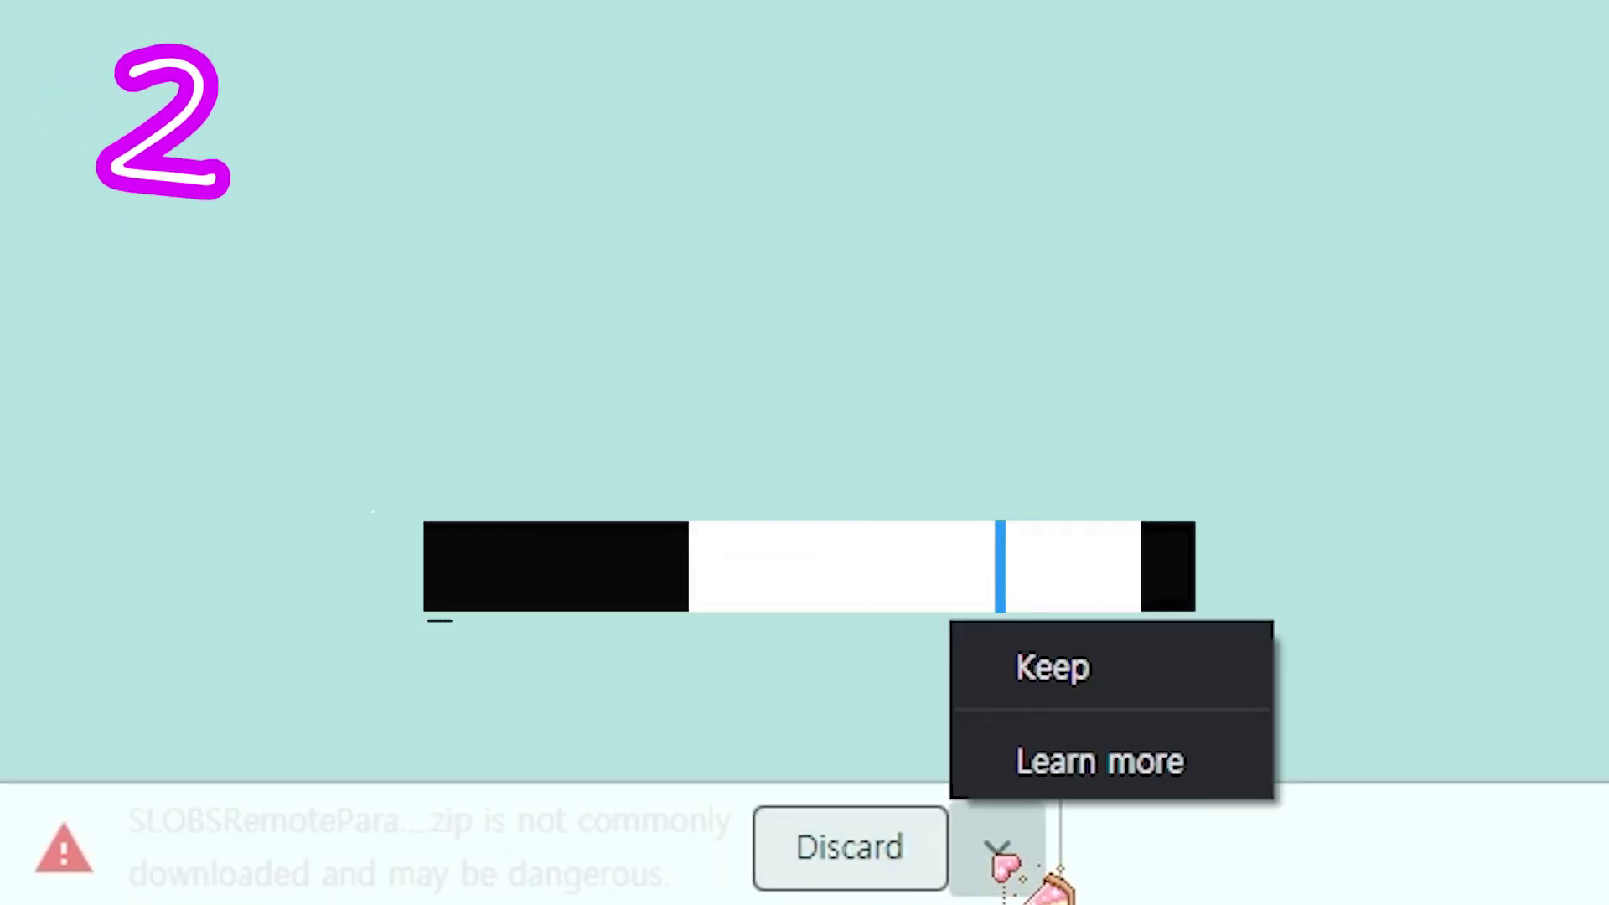
pyautogui.click(1057, 667)
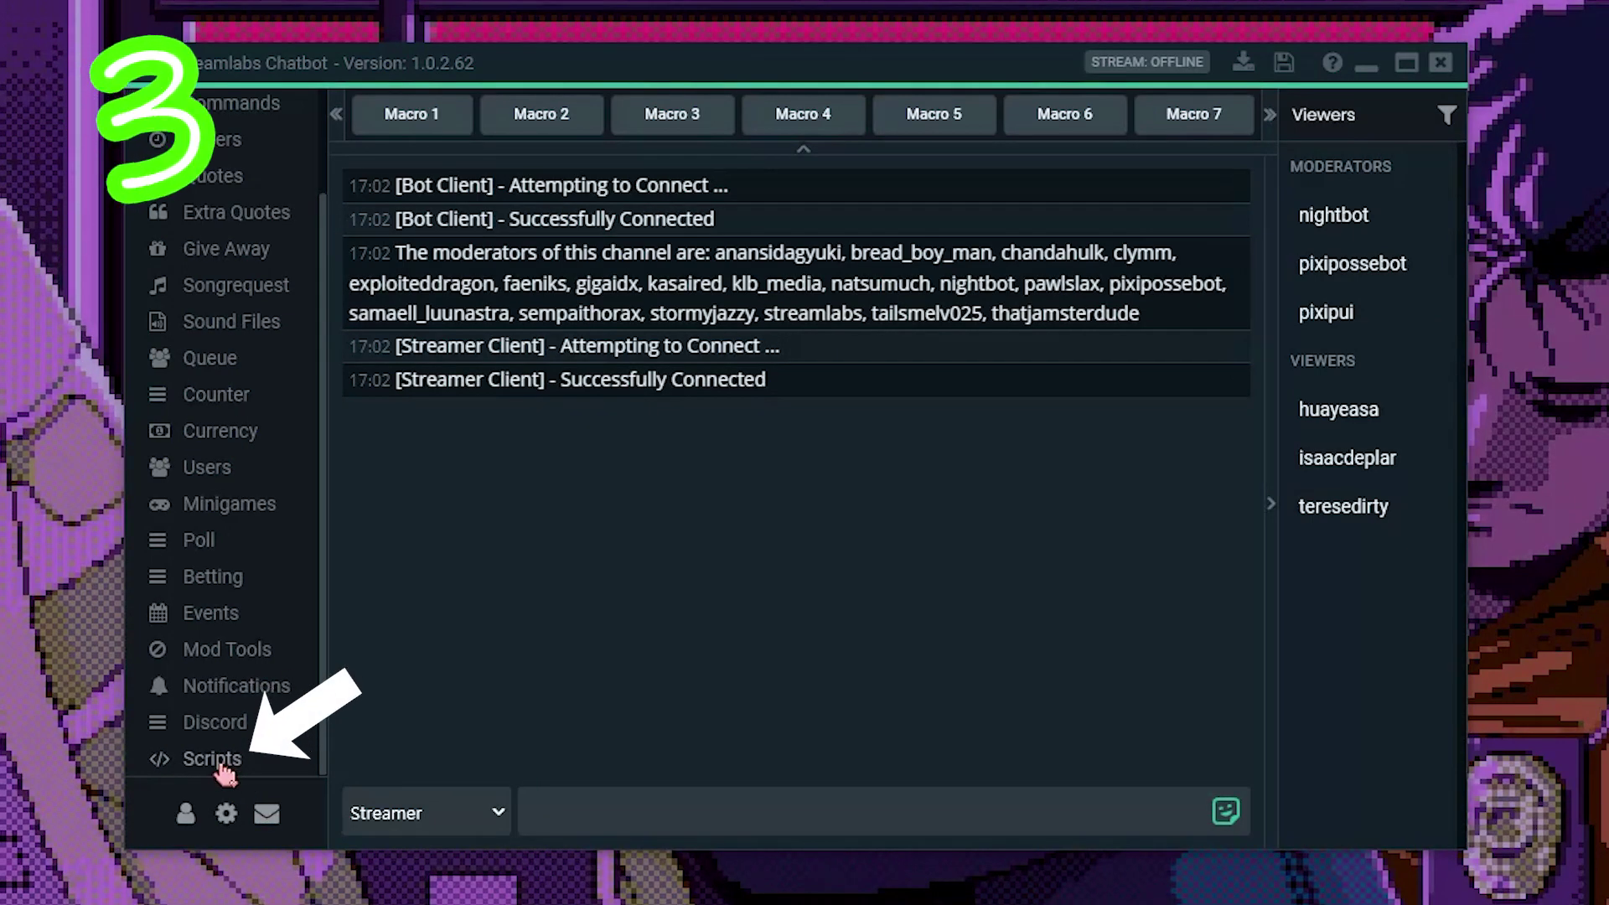
# - Set the scripts' Python 2.7.13 directory to Lib, then select SLOBSRemoteParameters_1.4.0.zip for import
pyautogui.click(211, 758)
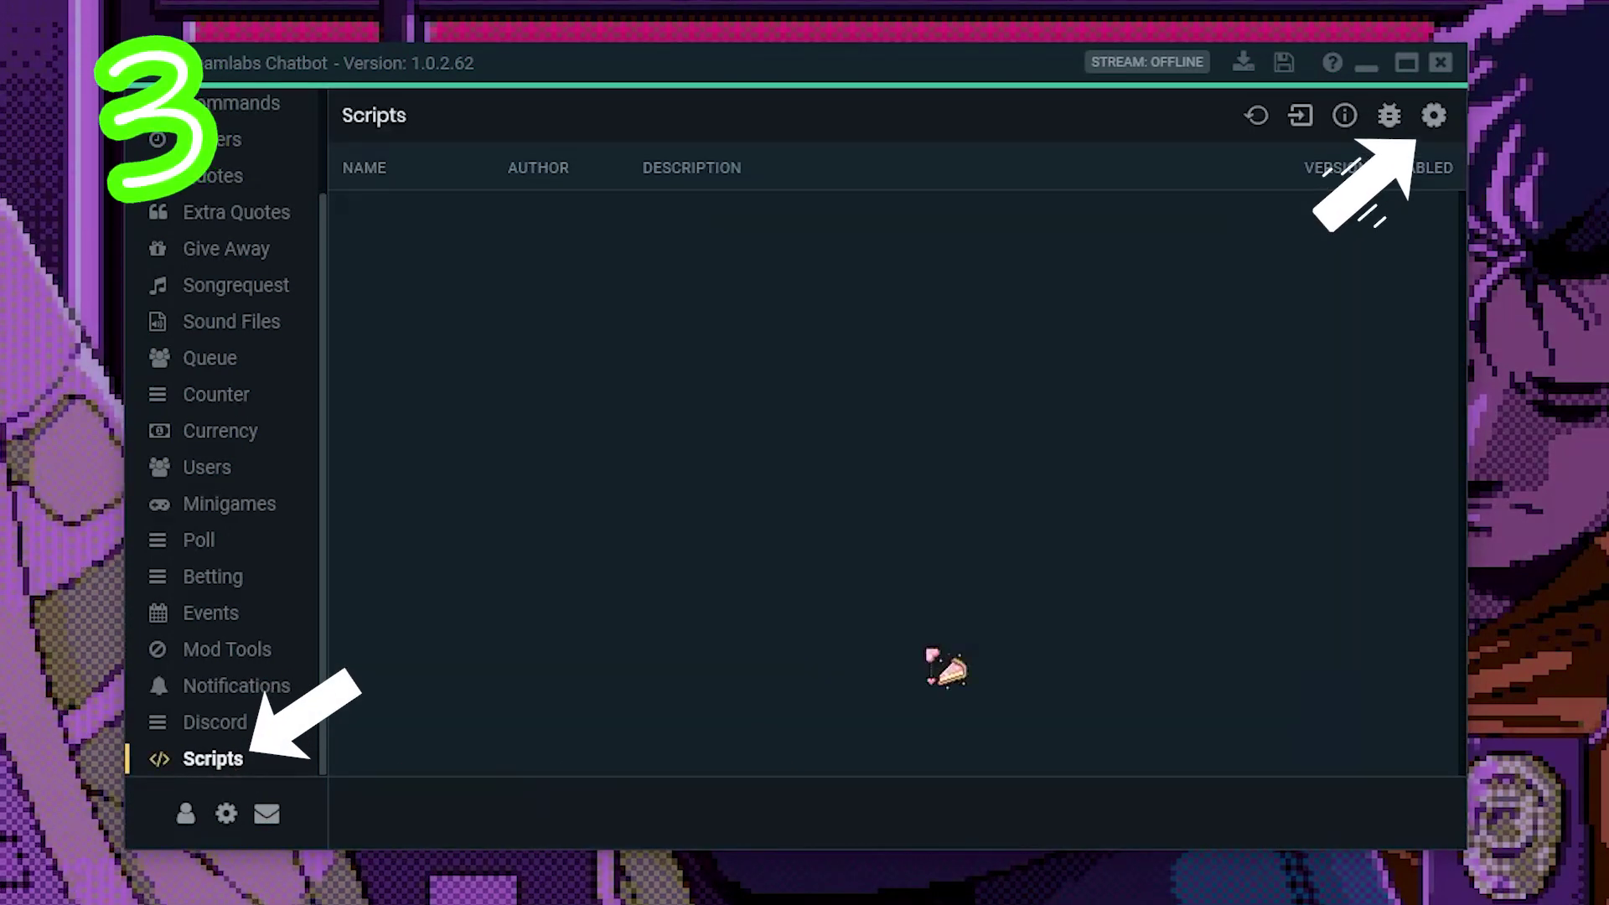
pyautogui.click(1441, 115)
pyautogui.click(1351, 215)
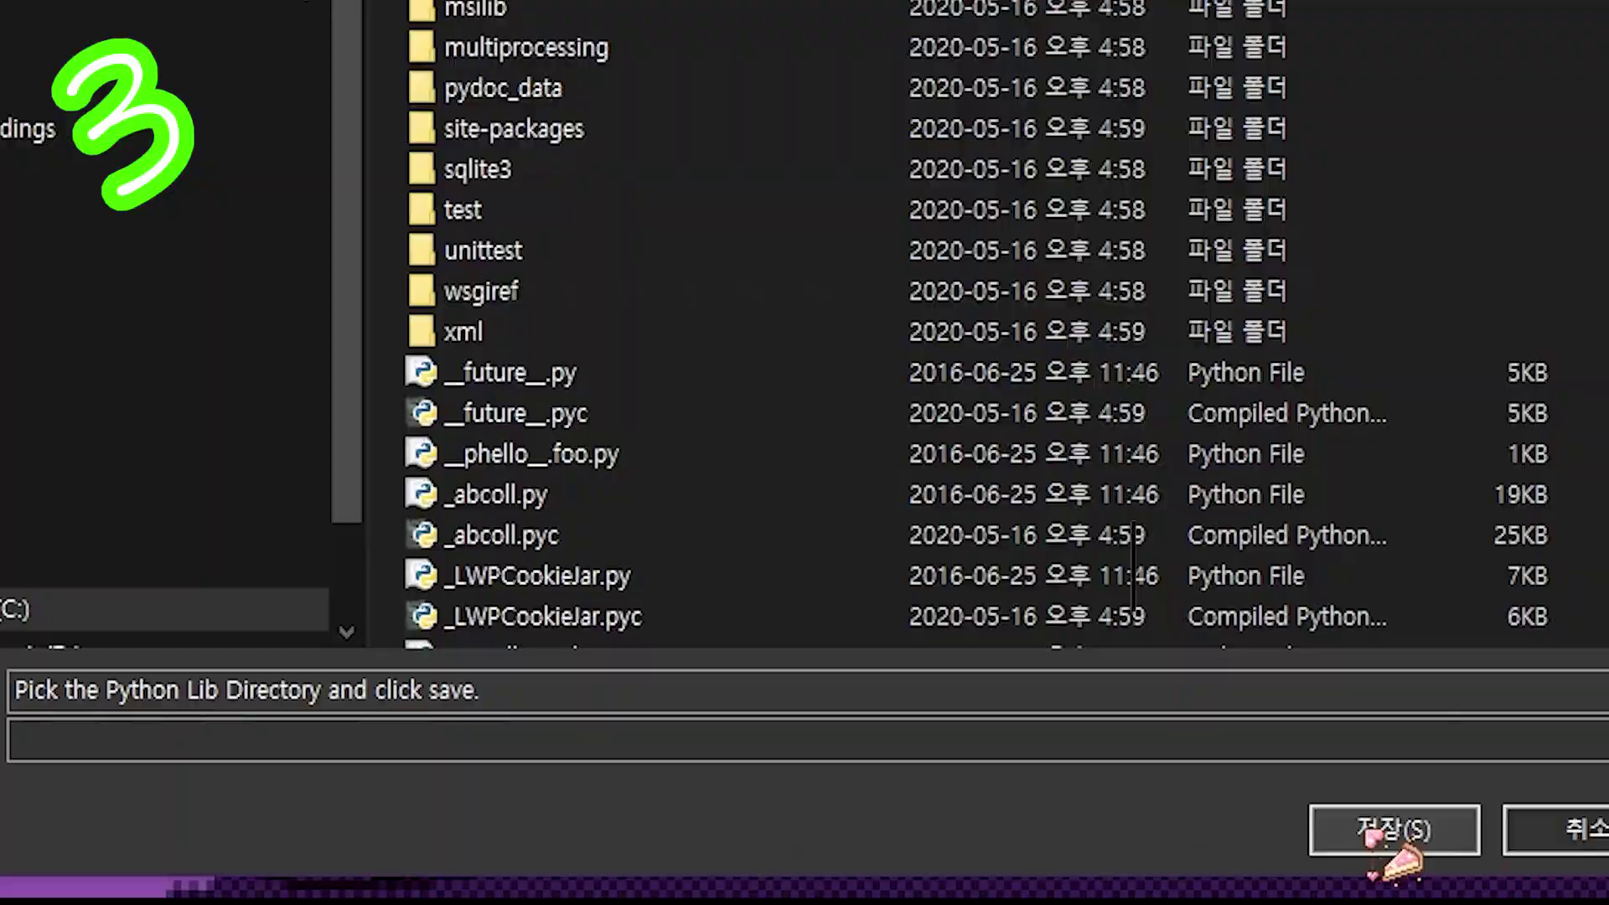
pyautogui.click(1393, 826)
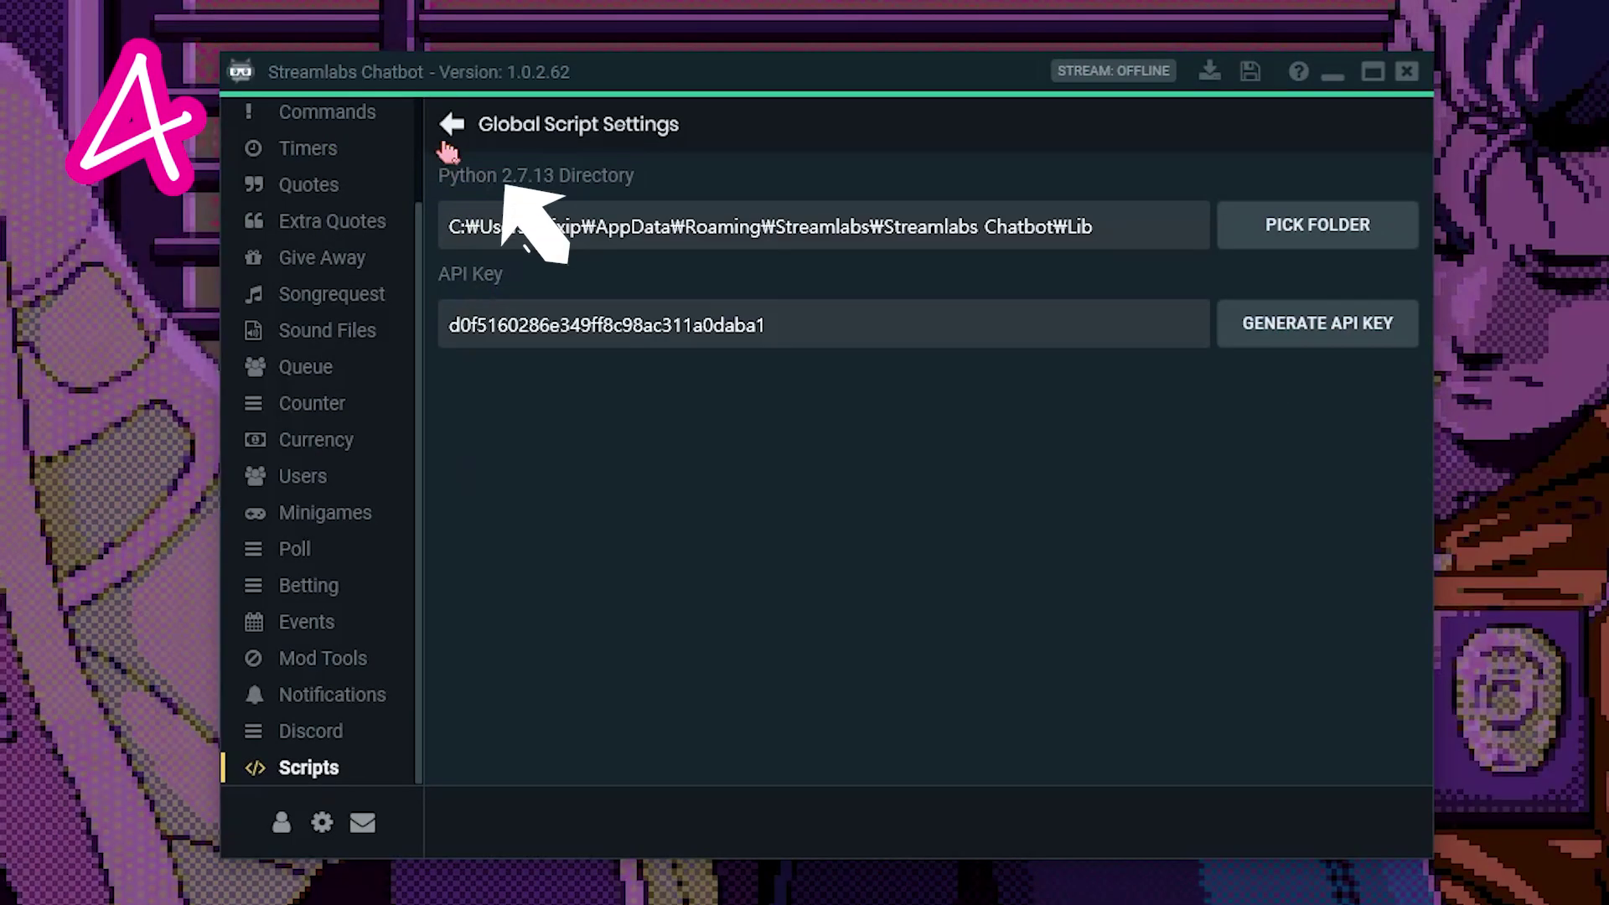
pyautogui.click(449, 115)
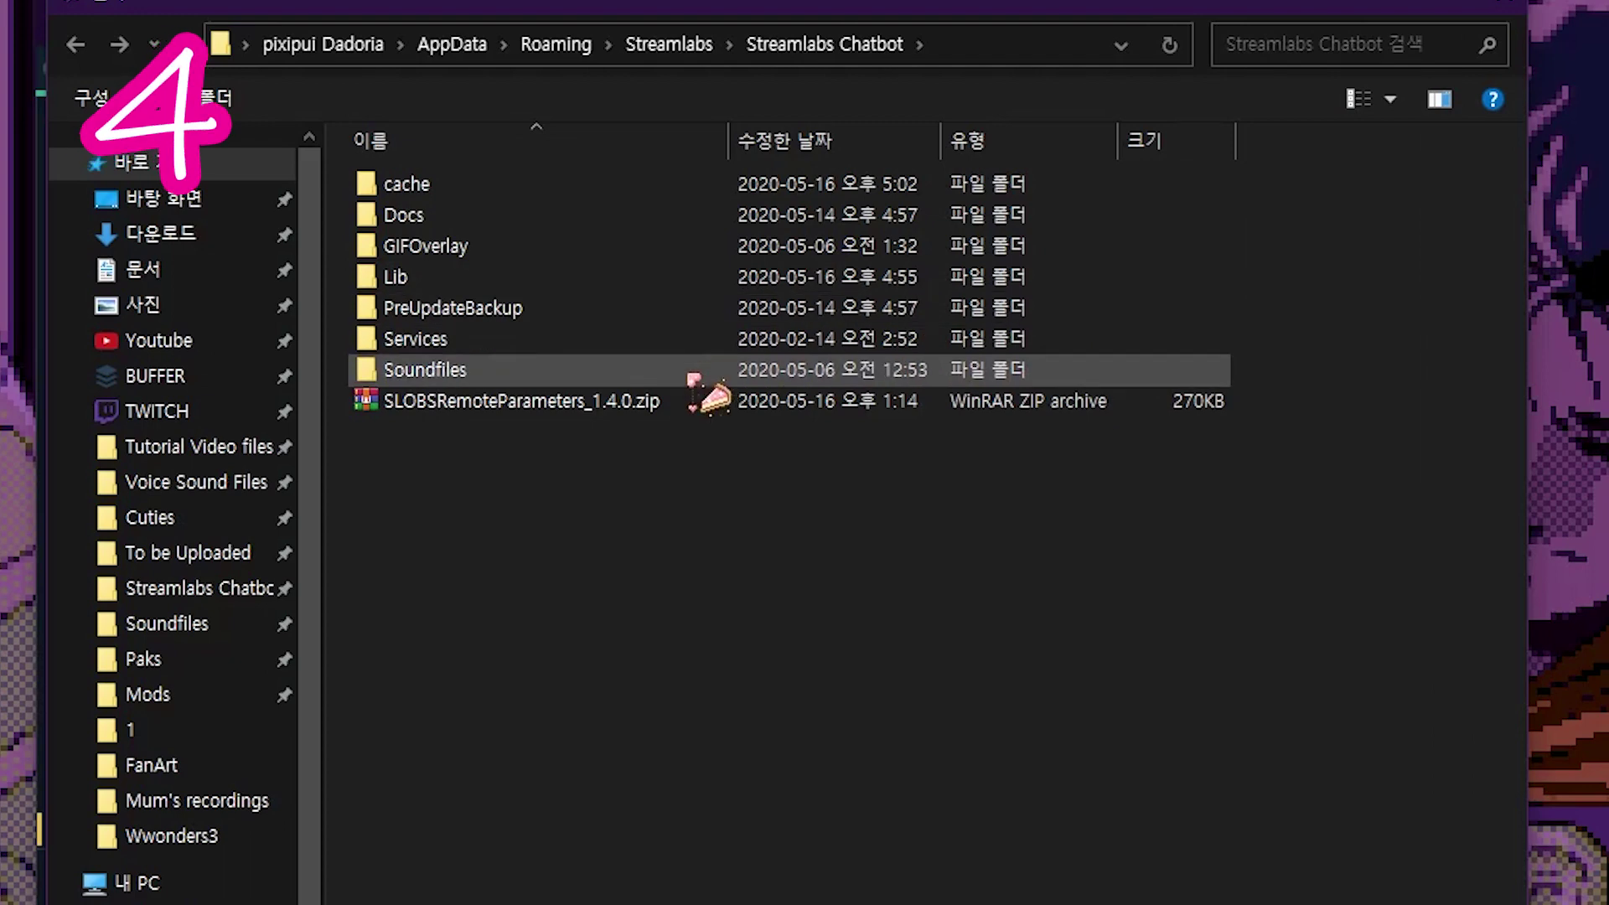
pyautogui.click(707, 400)
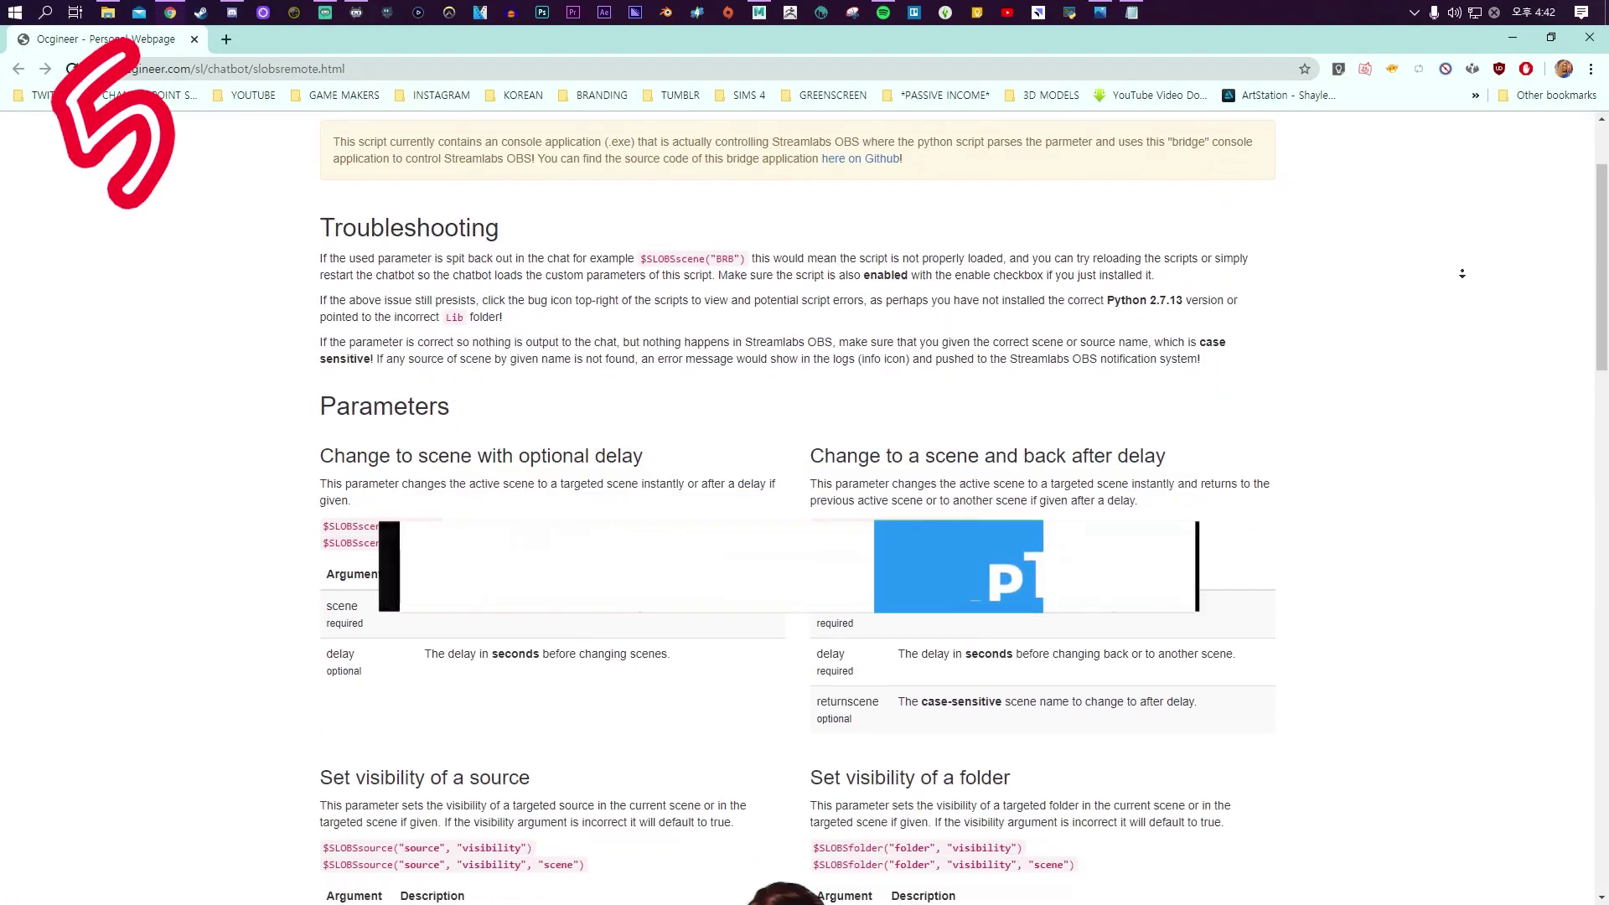
pyautogui.scroll(-10, 805, 503)
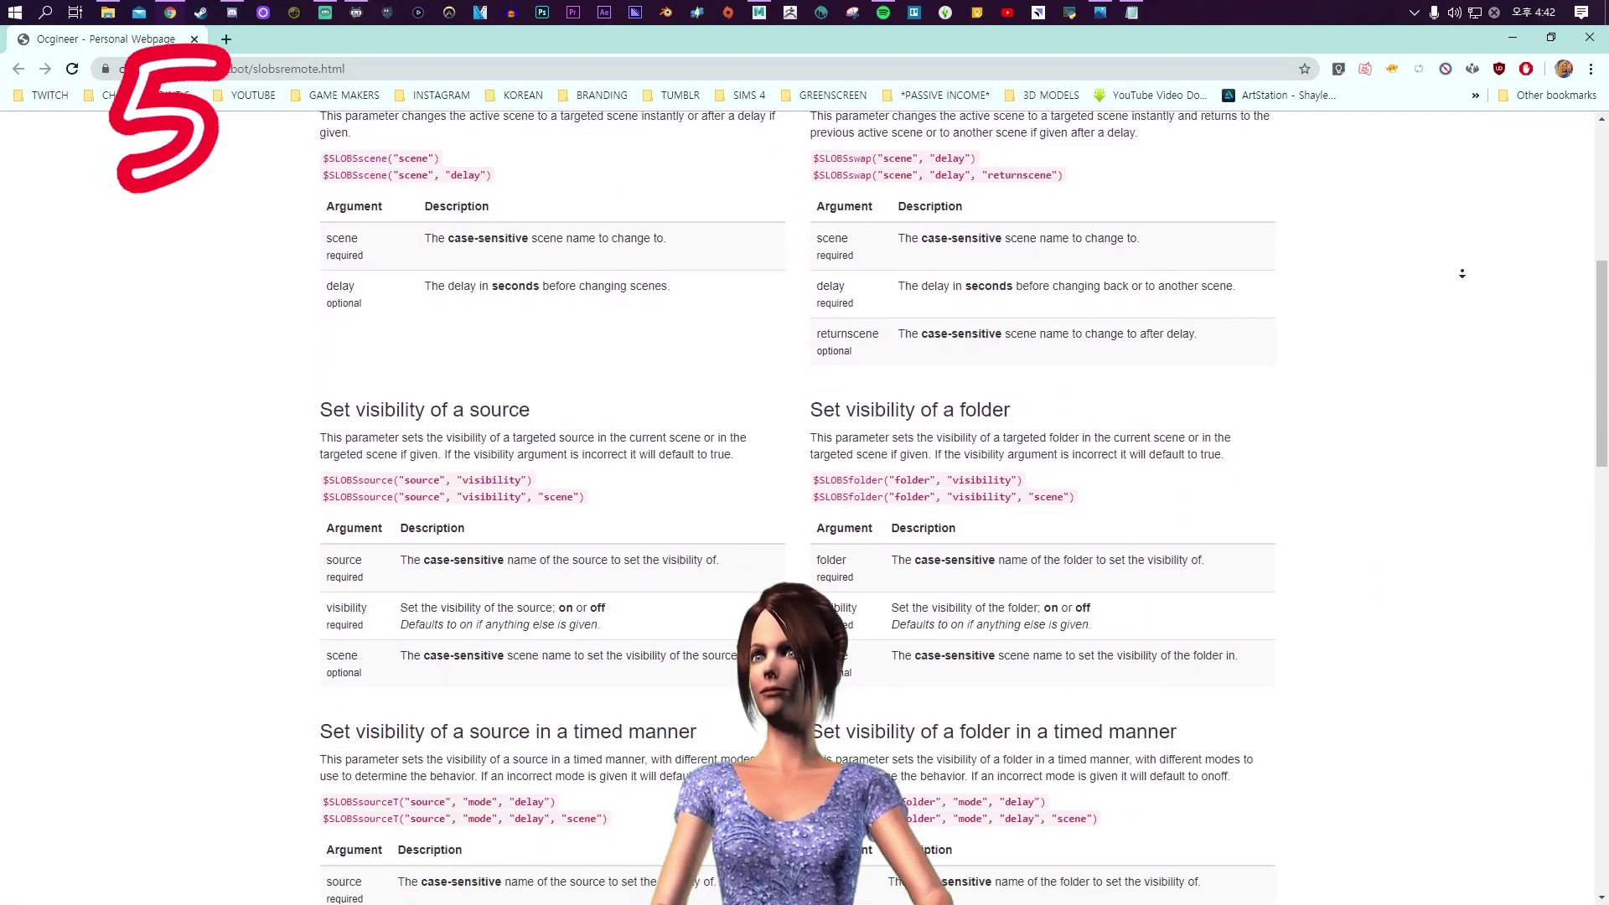
pyautogui.scroll(-8, 805, 502)
pyautogui.scroll(-5, 804, 504)
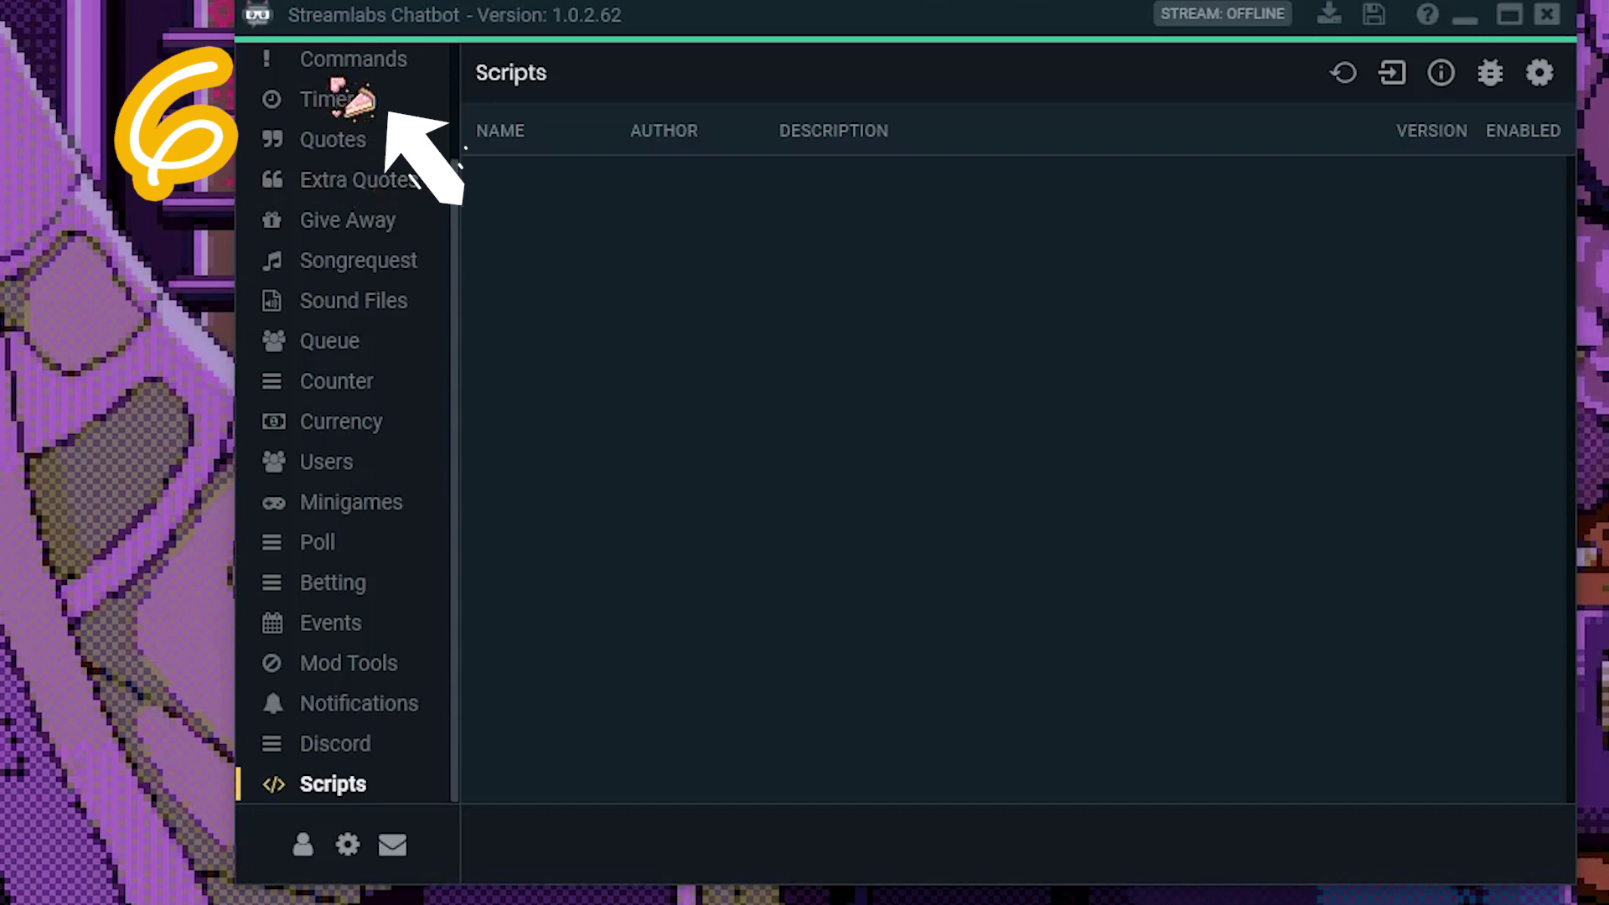
# - Start a new chat command from the Commands list
pyautogui.click(340, 66)
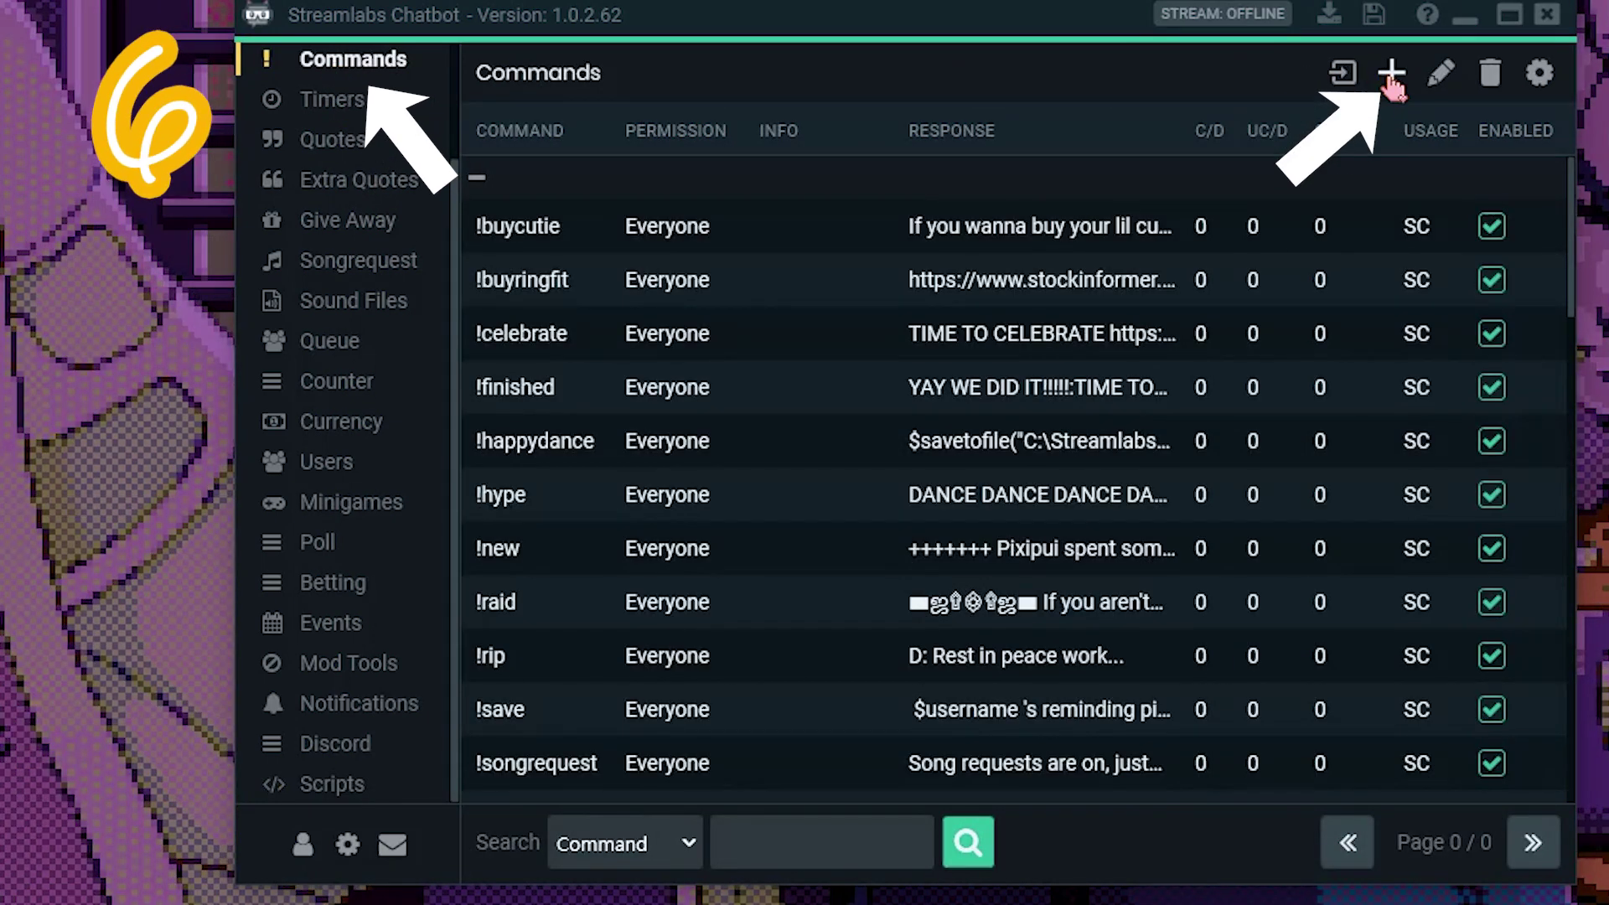
pyautogui.click(1391, 73)
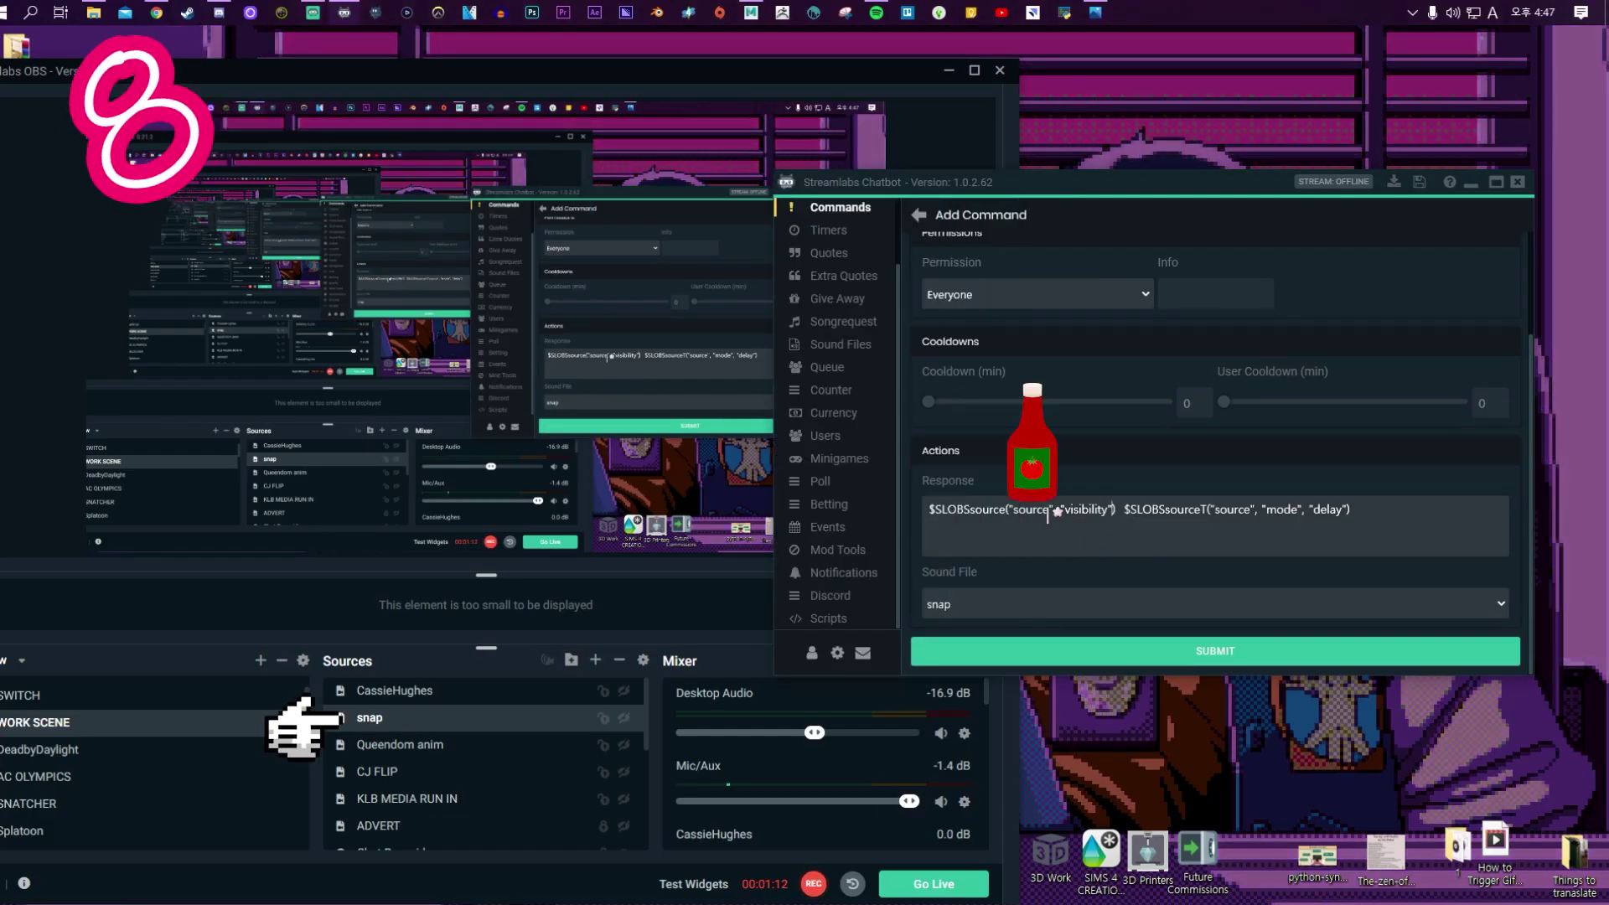
# - Select the placeholder source name in the $SLOBSsource response parameter
pyautogui.doubleClick(1057, 509)
pyautogui.write('sn')
pyautogui.write('ap')
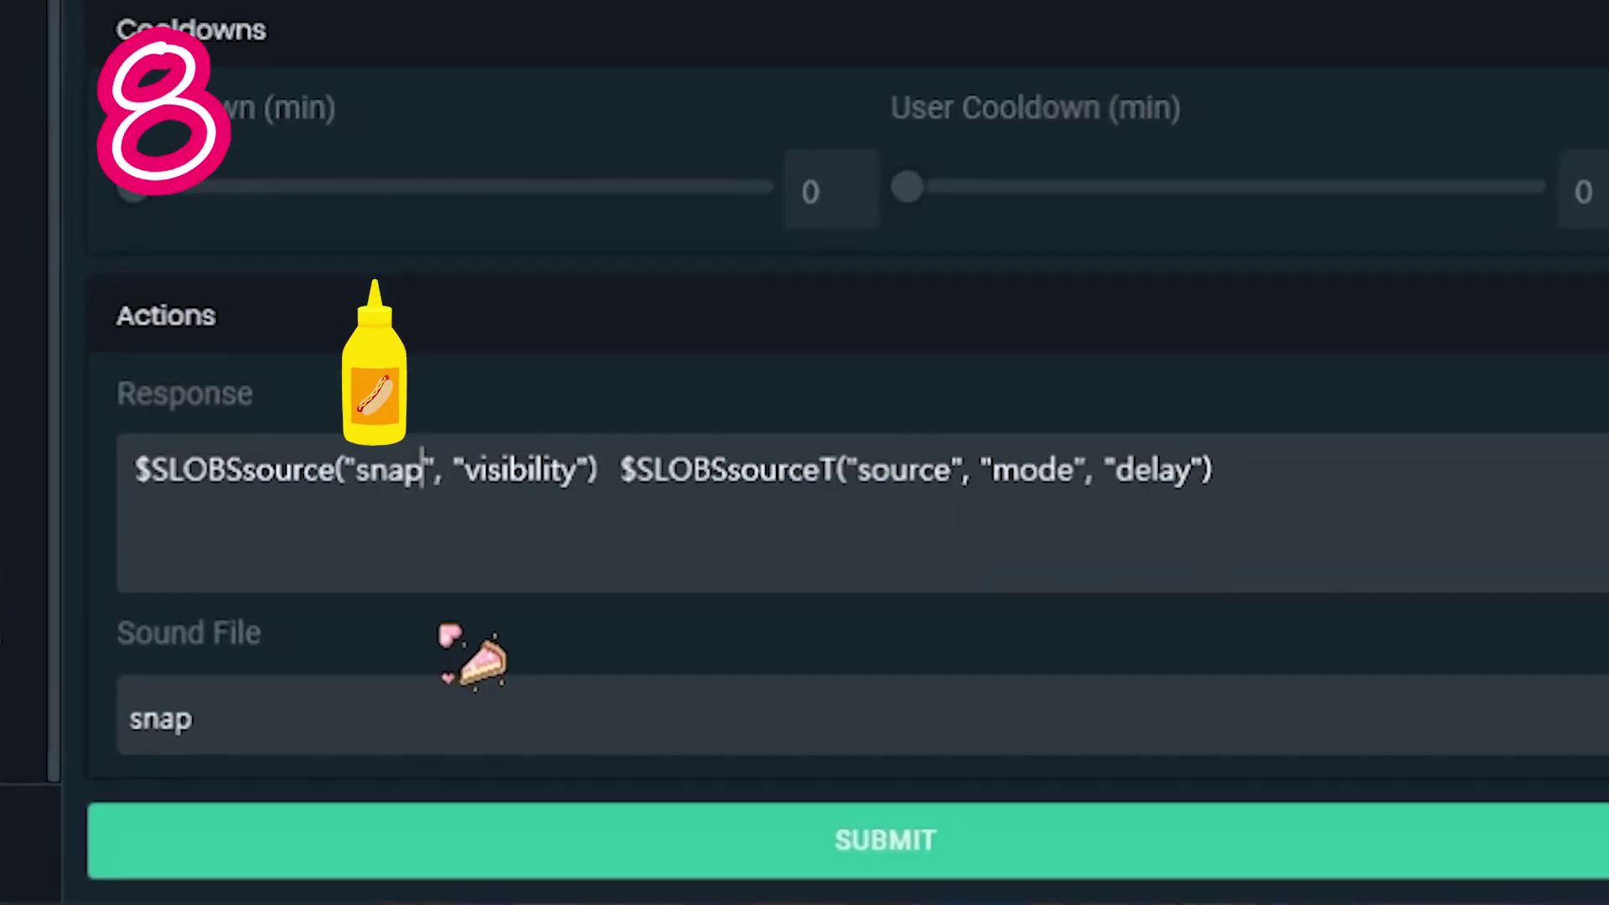